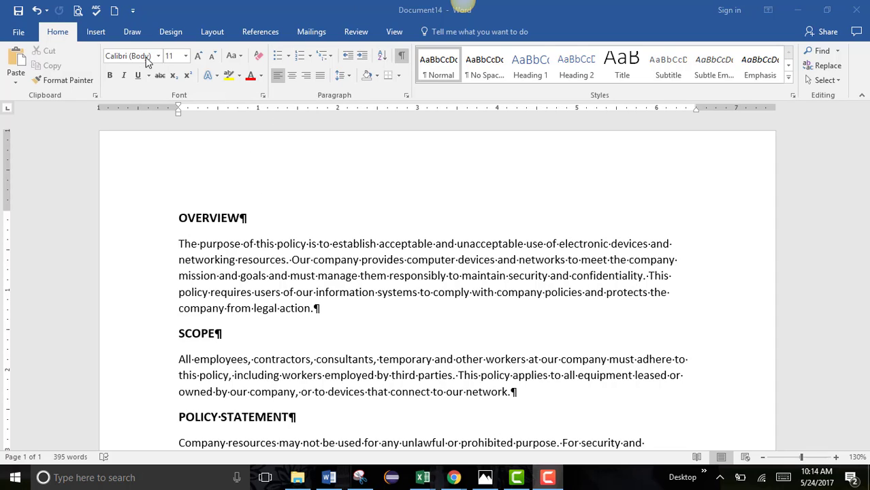
# Step: Open the document's header for editing and enter the author's full name on its first line
pyautogui.click(96, 34)
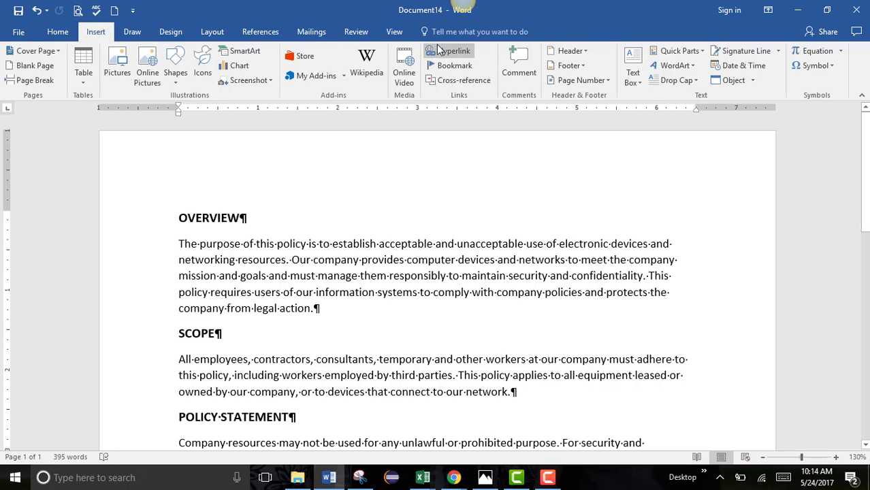
pyautogui.click(587, 54)
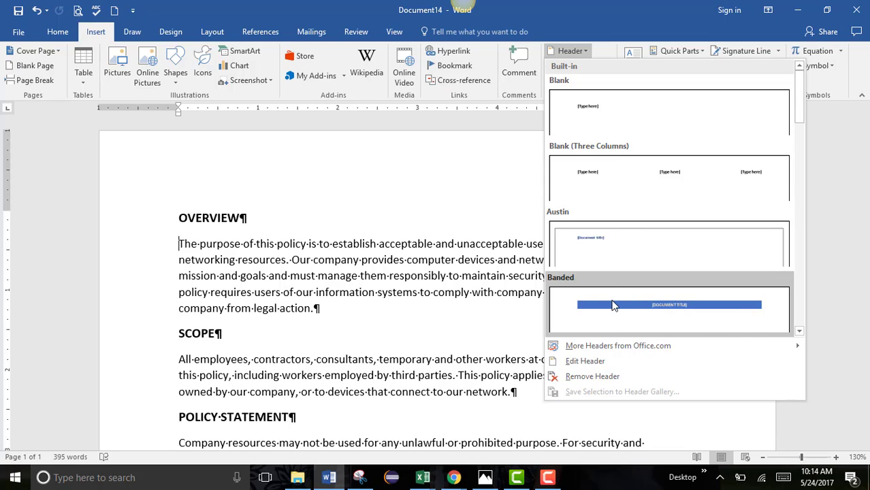
pyautogui.click(589, 364)
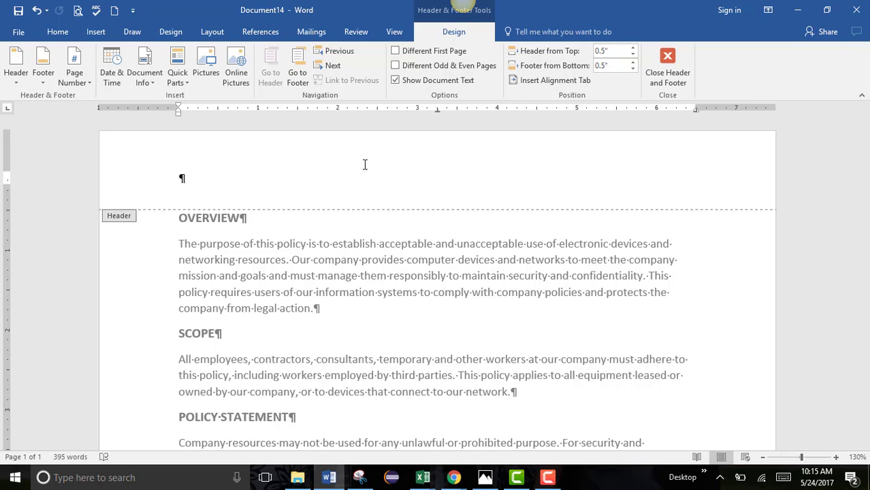
pyautogui.write('Gina Laudone')
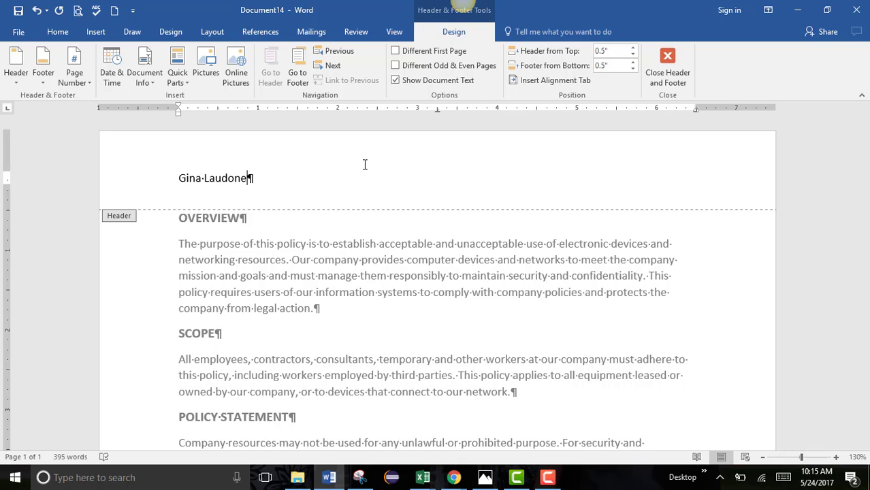
# Step: Insert the File Name document info on a second header line and return to the body text
pyautogui.press('Return')
pyautogui.click(153, 83)
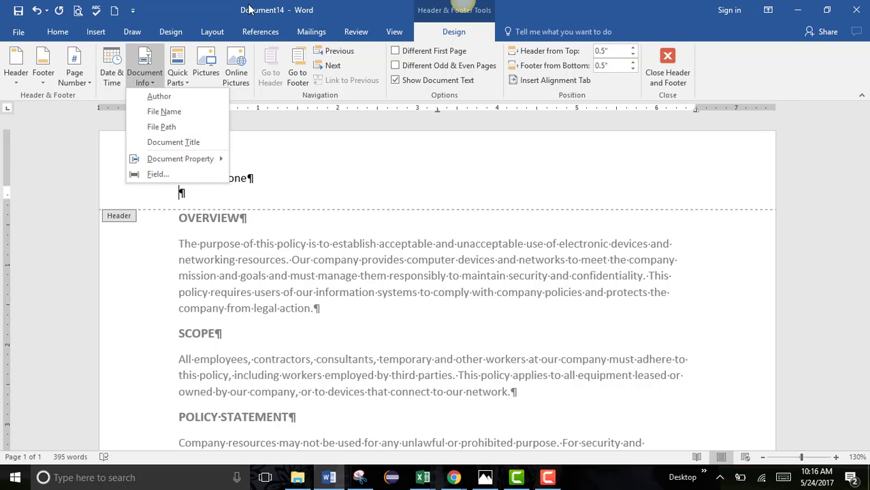
pyautogui.click(162, 111)
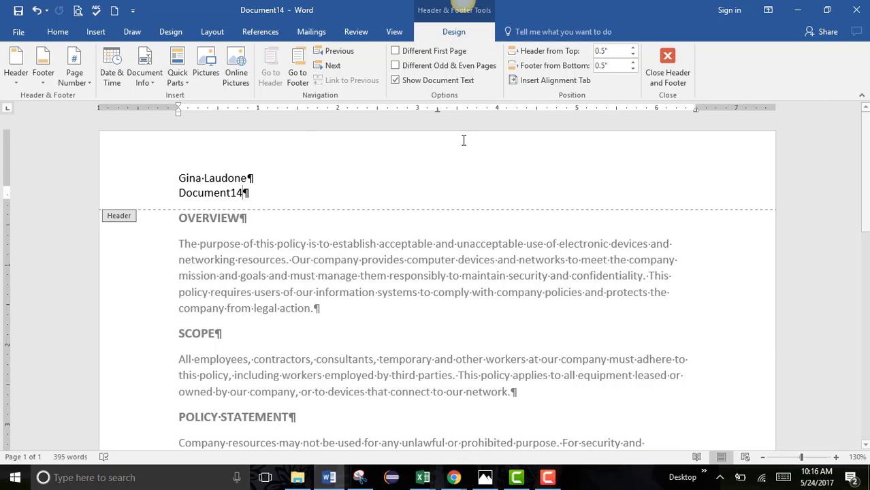
pyautogui.click(669, 59)
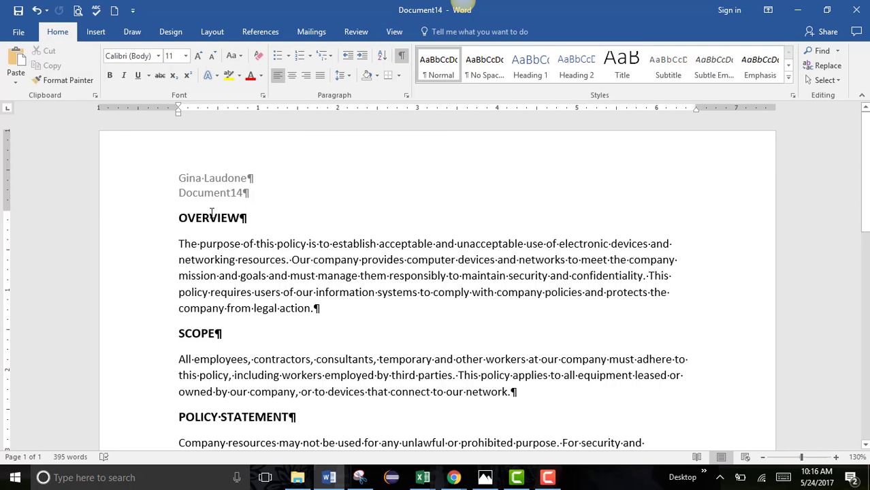
# Step: Insert a page break after the last paragraph of the ENFORCEMENT section
pyautogui.scroll(-10, 212, 214)
pyautogui.scroll(-2, 212, 214)
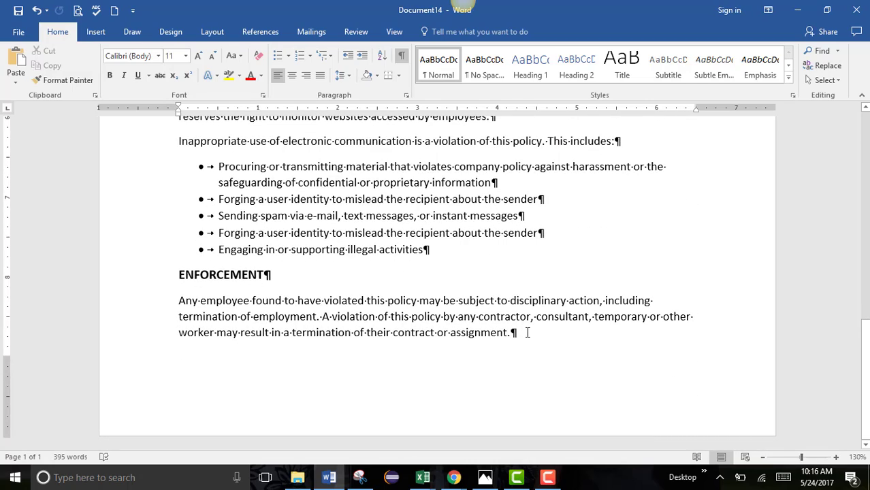
pyautogui.hotkey('ctrl', 'Return')
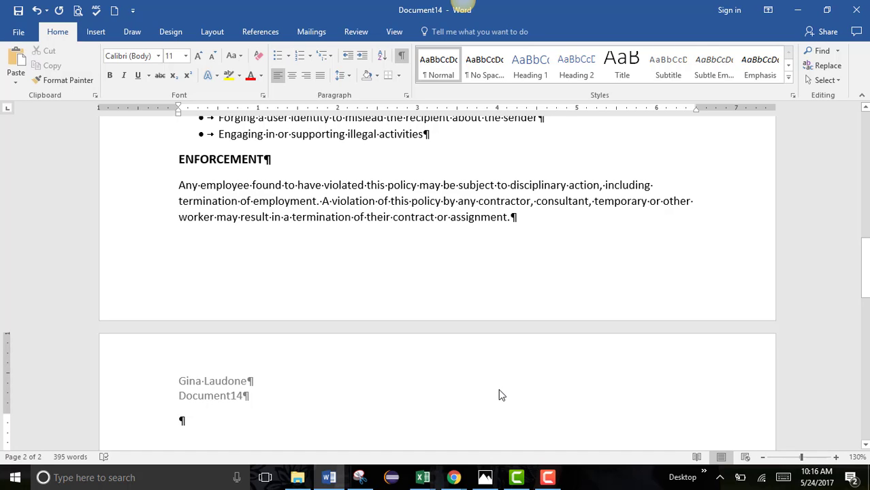
# Step: Reopen the first page's header for editing and return to the body text without changing it
pyautogui.scroll(20, 499, 391)
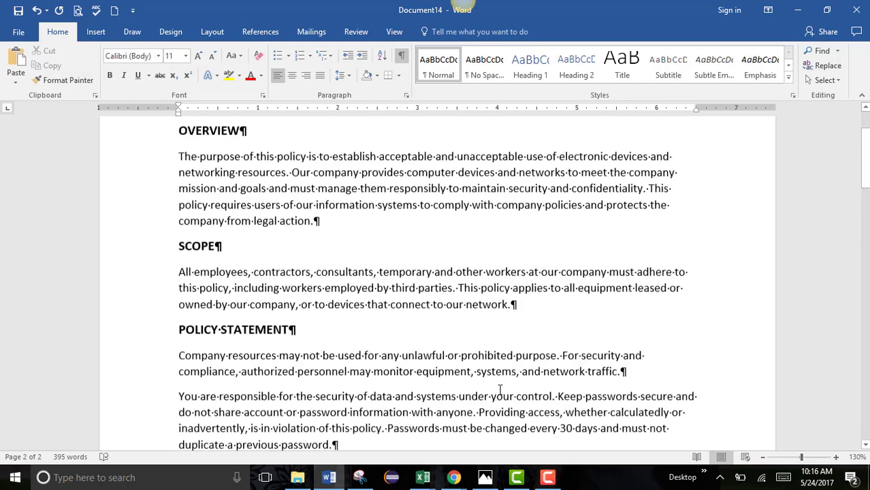
pyautogui.click(370, 286)
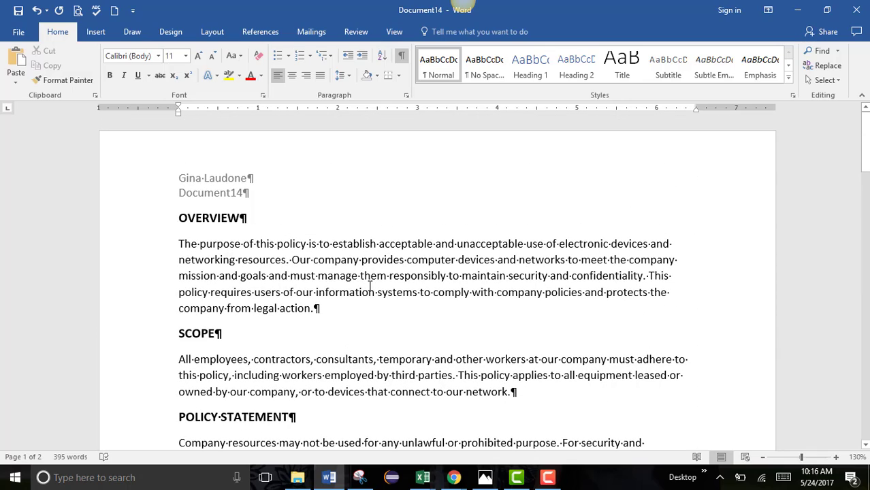
pyautogui.click(95, 32)
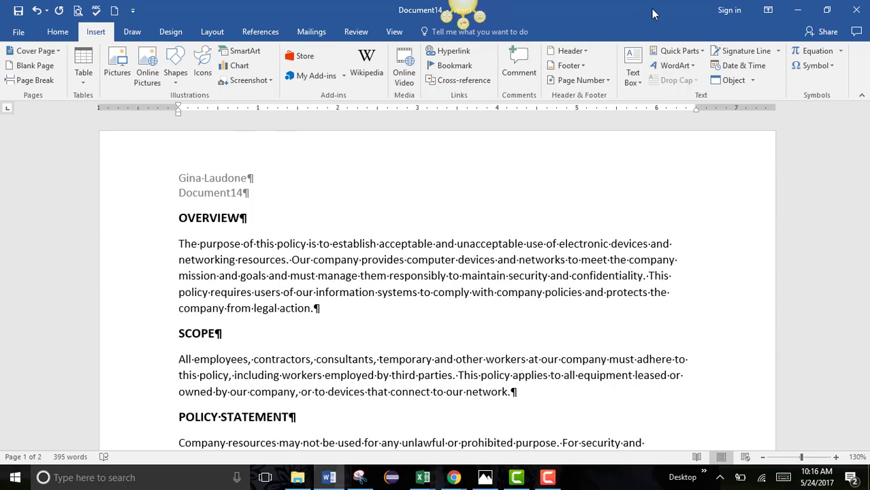
pyautogui.click(589, 51)
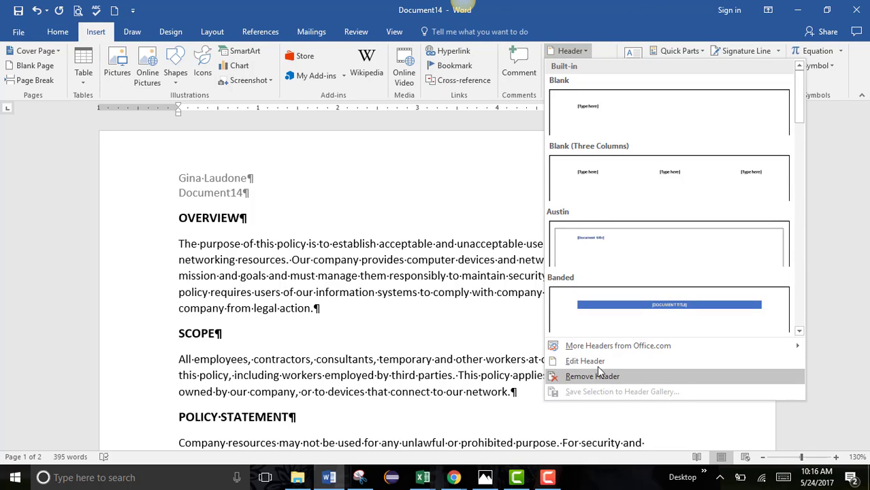
pyautogui.click(336, 374)
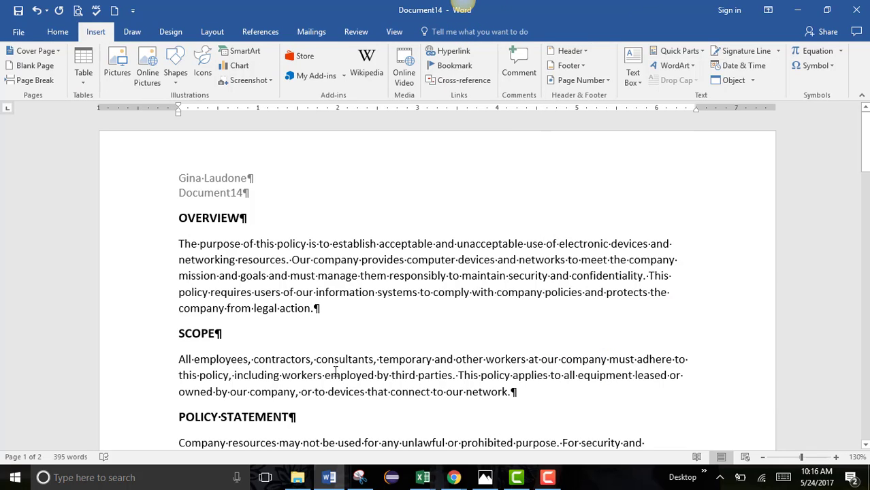
pyautogui.doubleClick(293, 156)
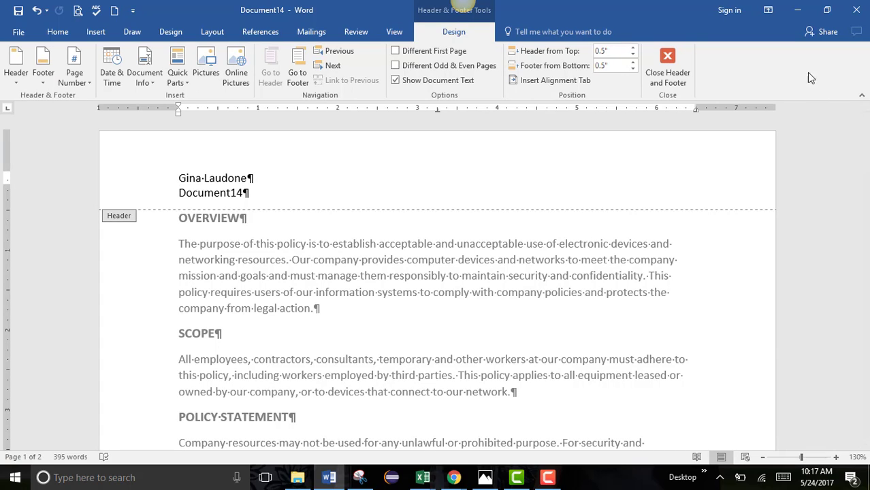
pyautogui.doubleClick(479, 261)
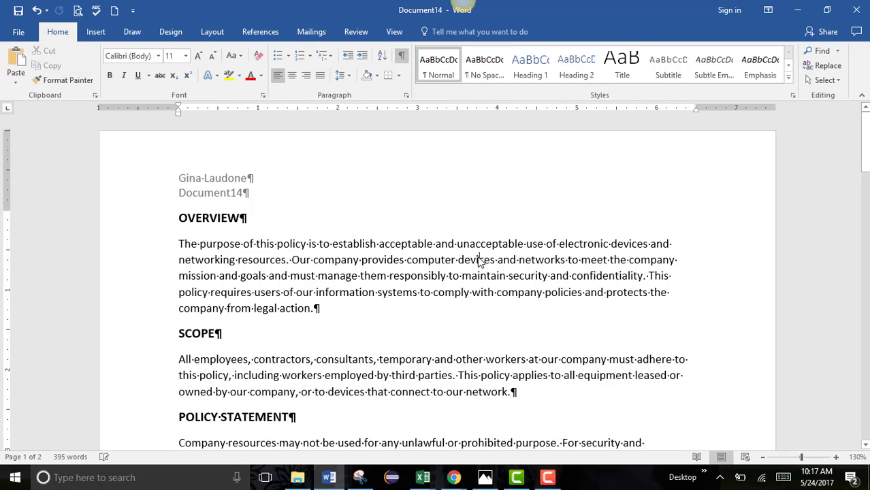
# Step: Insert the built-in Blank (Three Columns) footer into the document
pyautogui.scroll(-10, 479, 260)
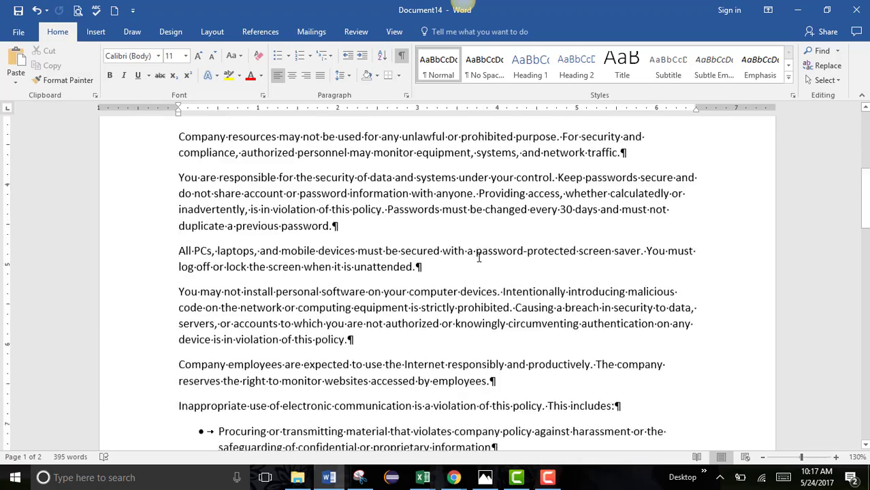
pyautogui.scroll(-4, 480, 256)
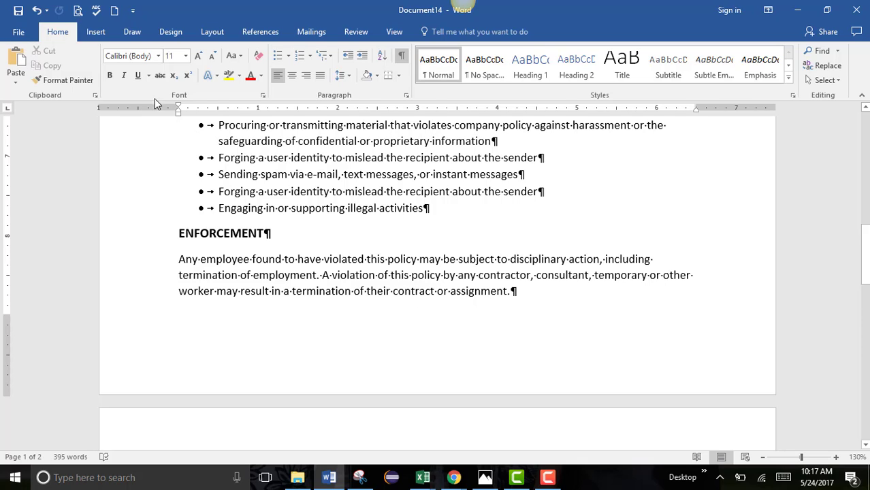
pyautogui.click(96, 32)
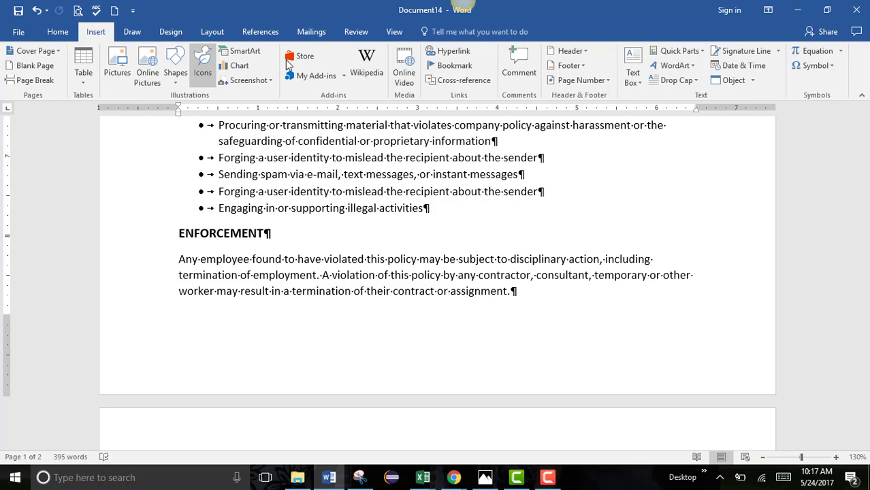
pyautogui.click(582, 66)
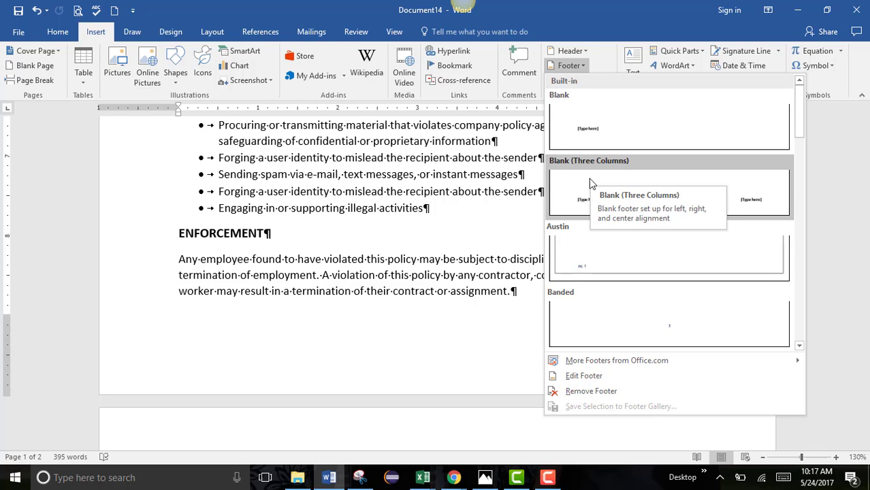
pyautogui.click(575, 197)
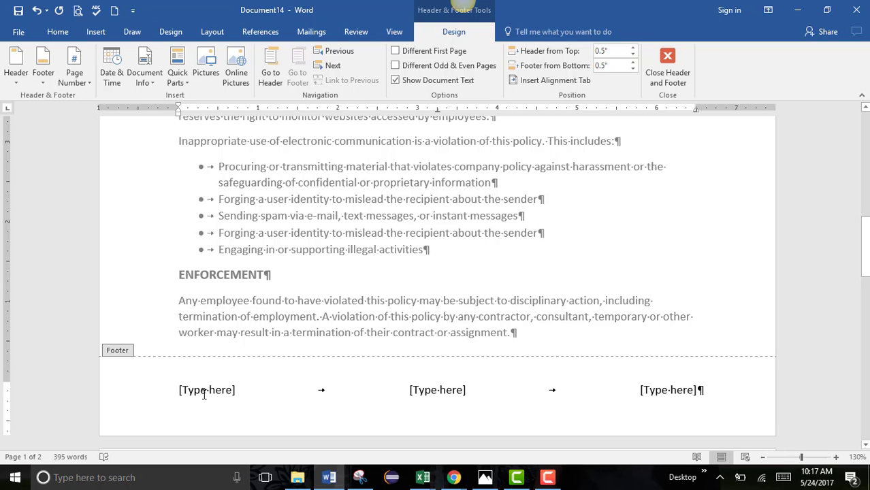
# Step: Replace the footer's centre placeholder with a Plain Number page number at the current position
pyautogui.click(447, 390)
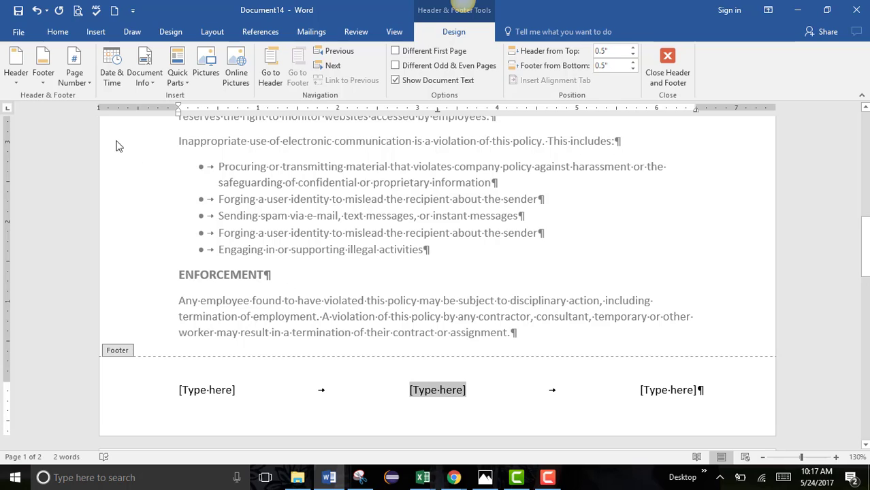
pyautogui.click(84, 83)
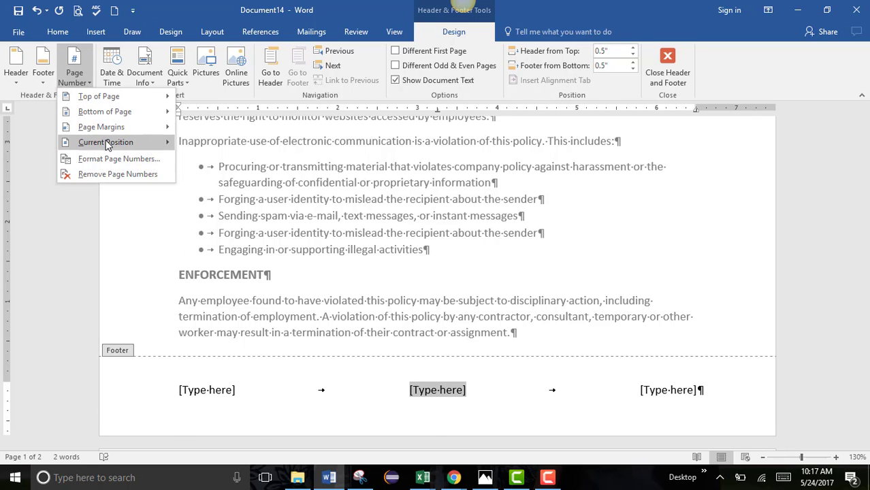
pyautogui.moveTo(107, 145)
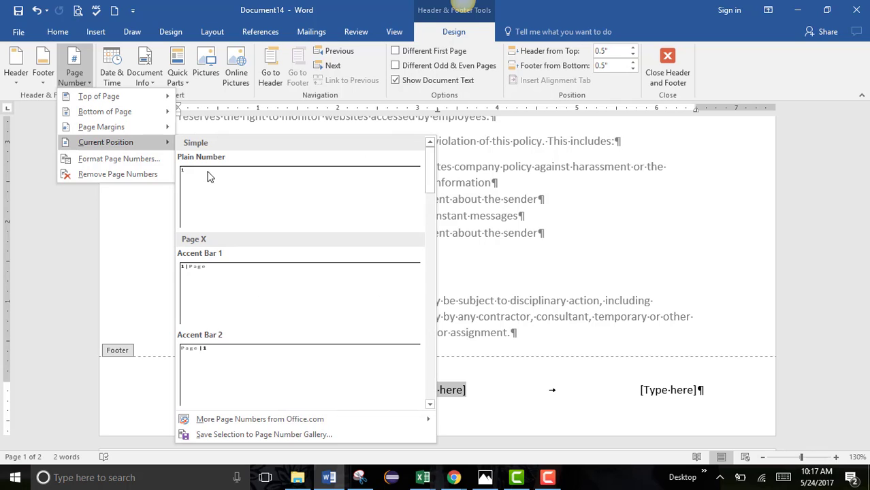
pyautogui.scroll(-3, 301, 266)
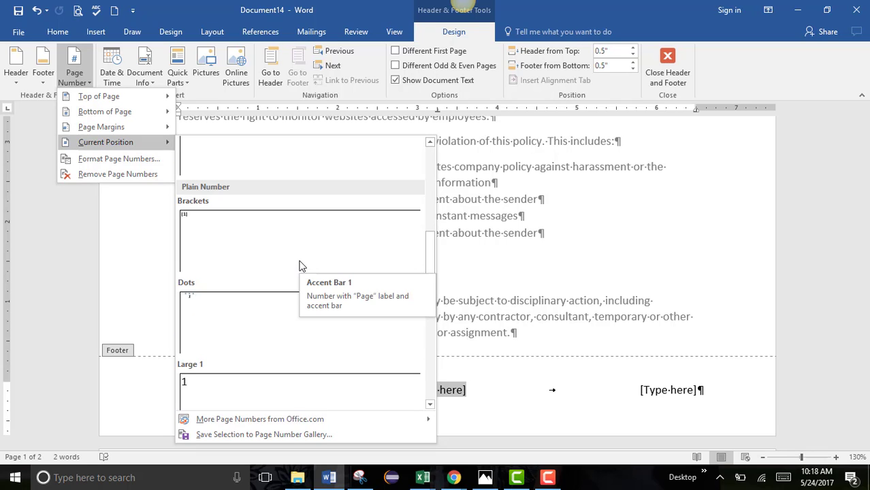
pyautogui.scroll(-3, 301, 266)
pyautogui.scroll(4, 301, 265)
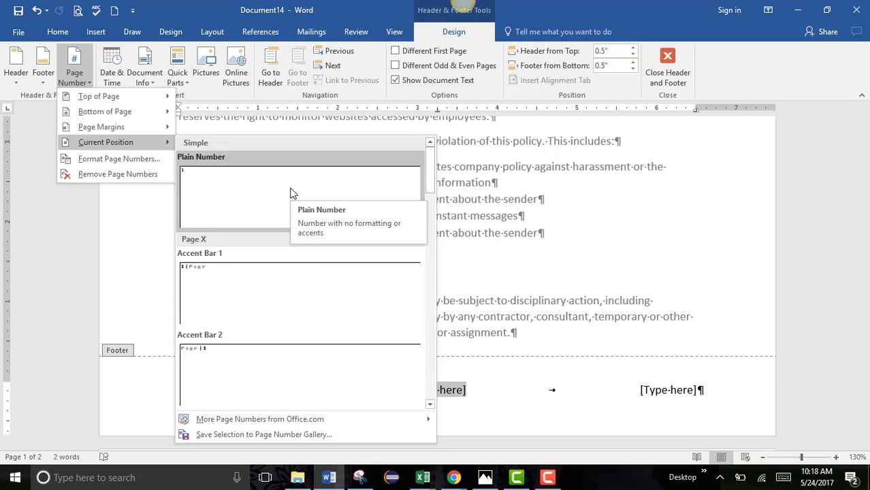
pyautogui.click(291, 193)
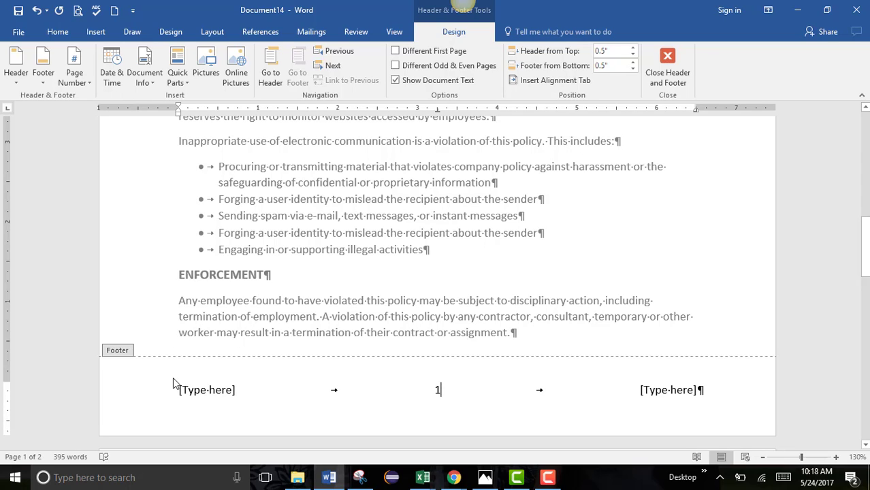
# Step: Replace the footer's left-aligned placeholder with the File Name document info
pyautogui.click(192, 389)
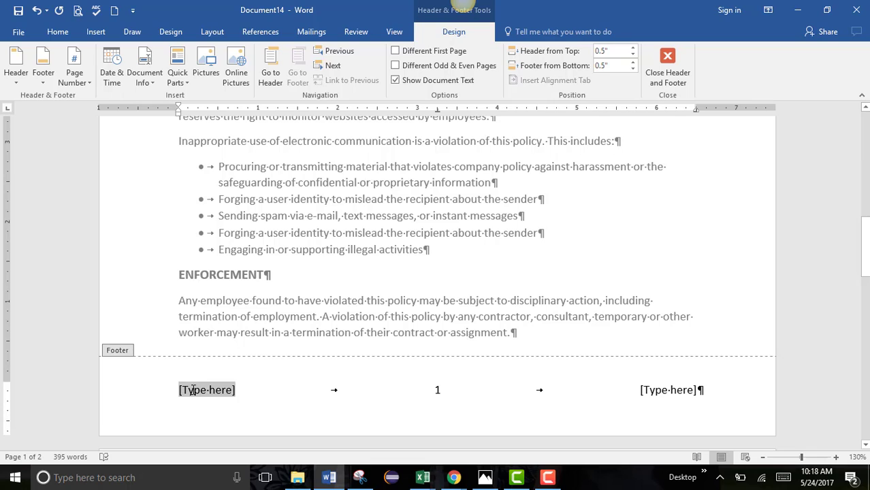
pyautogui.click(144, 83)
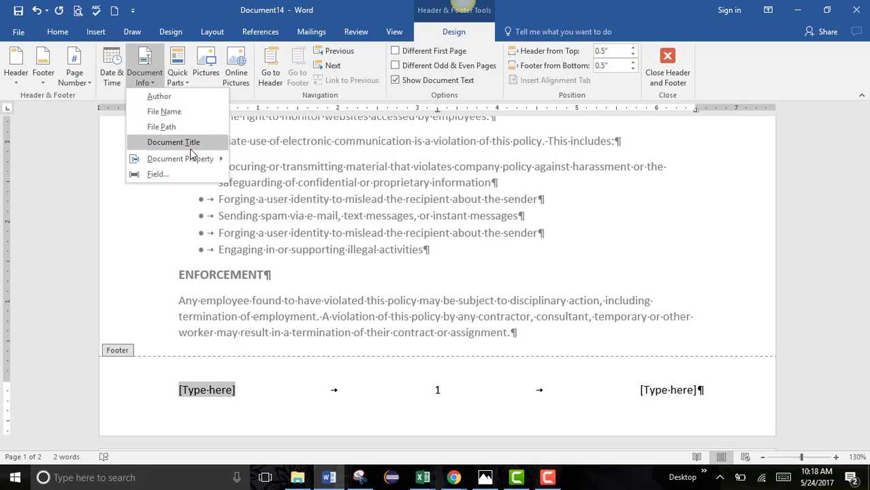
pyautogui.click(174, 114)
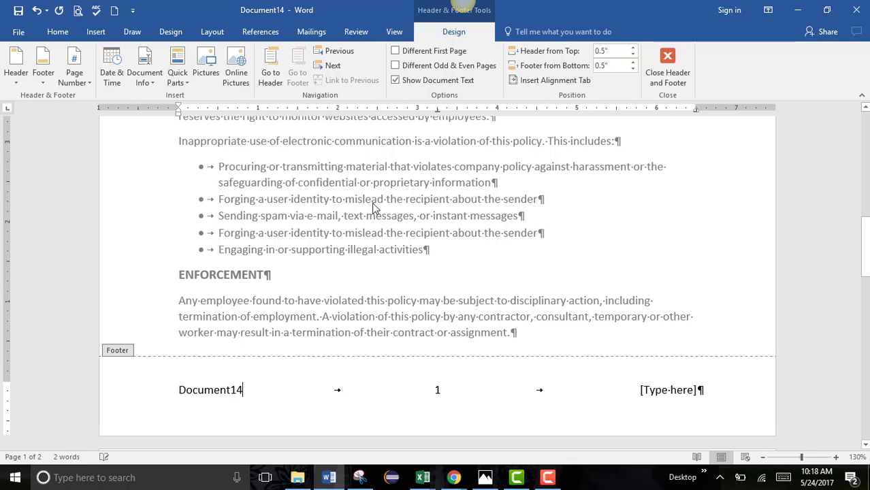
# Step: Replace the footer's right-aligned placeholder with an automatically updating date in the 5/24/2017 format
pyautogui.click(672, 390)
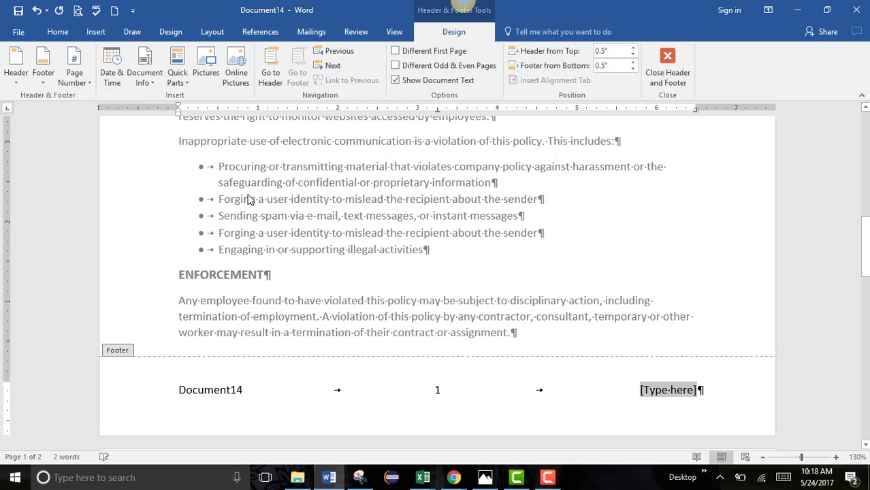
pyautogui.click(115, 63)
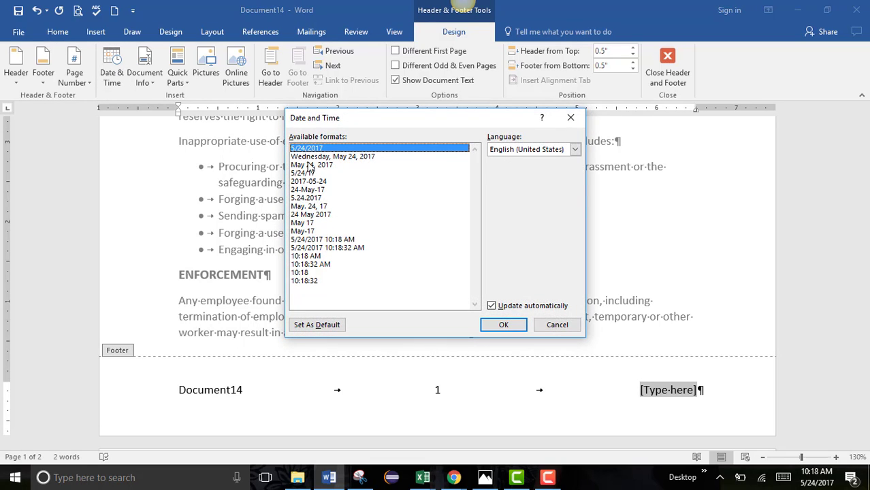
pyautogui.click(522, 326)
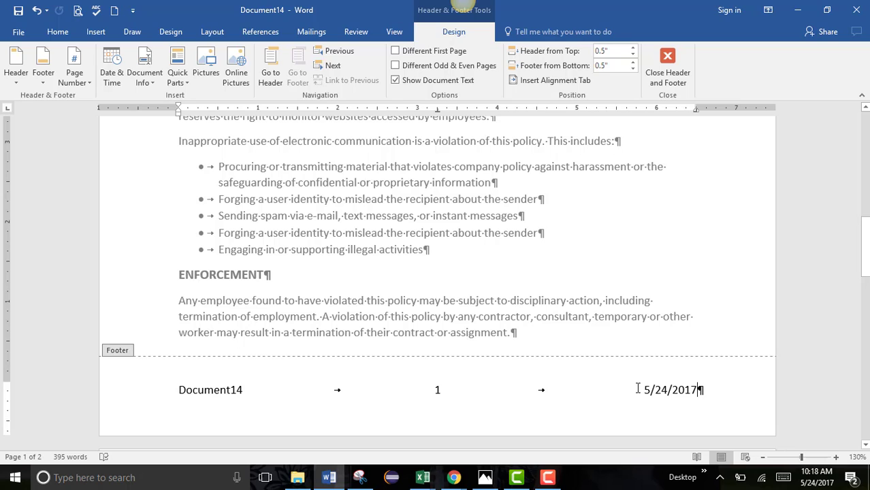
pyautogui.click(683, 392)
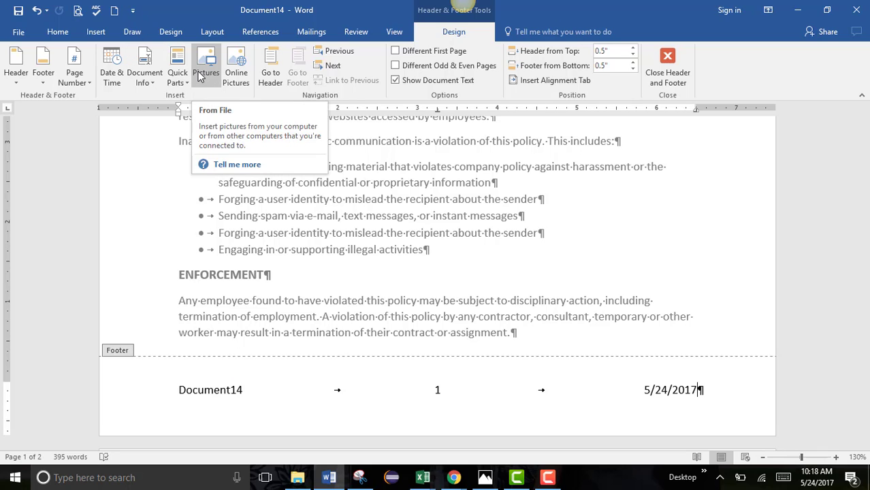
pyautogui.scroll(3, 328, 264)
pyautogui.scroll(6, 328, 264)
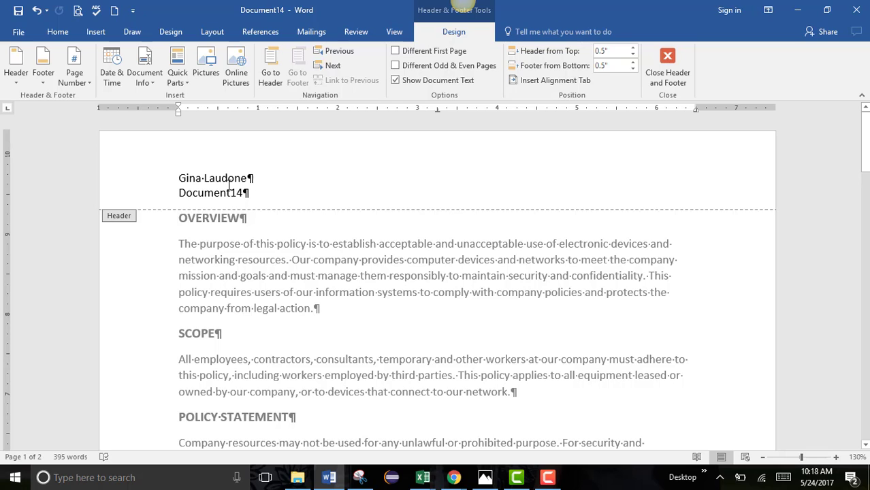
# Step: Return to the document body and insert a page break before the OVERVIEW heading to create a blank first page
pyautogui.doubleClick(196, 249)
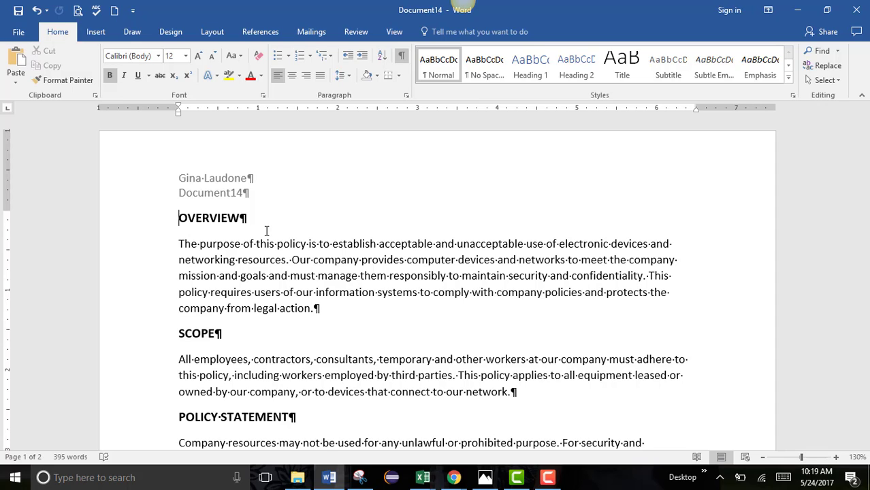
pyautogui.hotkey('ctrl', 'Return')
pyautogui.scroll(10, 332, 224)
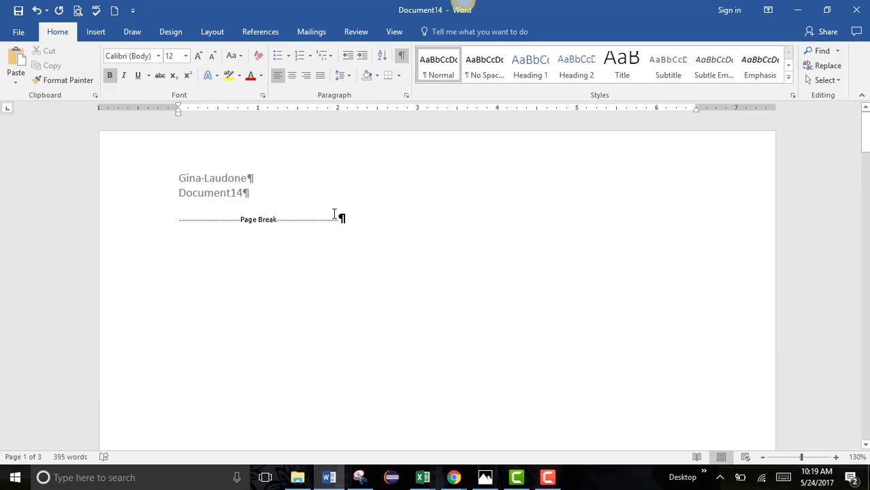
# Step: Before the page break, add three blank paragraphs, the title "Topic of My Paper" and the author's full name on the line below
pyautogui.click(181, 219)
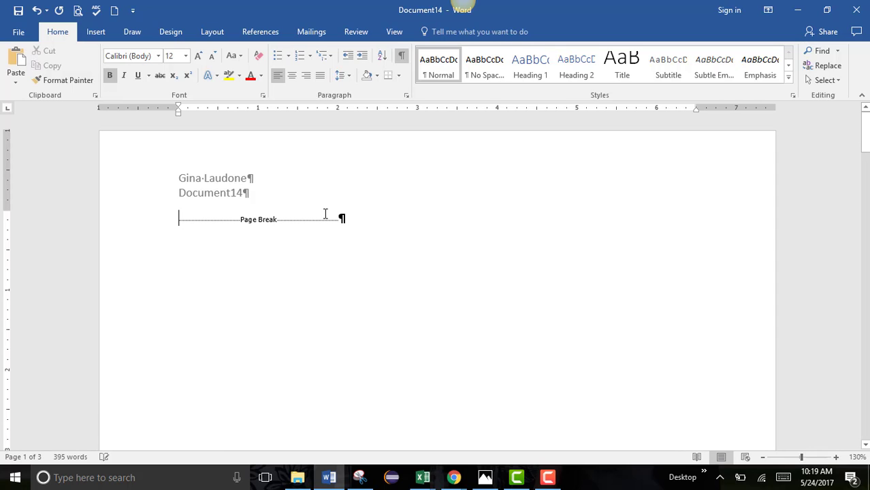
pyautogui.press('Return')
pyautogui.press('Return')
pyautogui.press('Return')
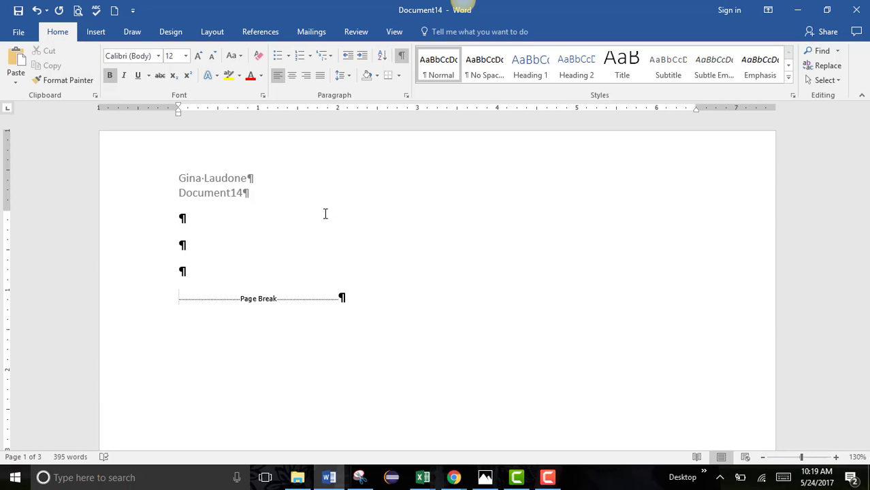
pyautogui.write('Topic o')
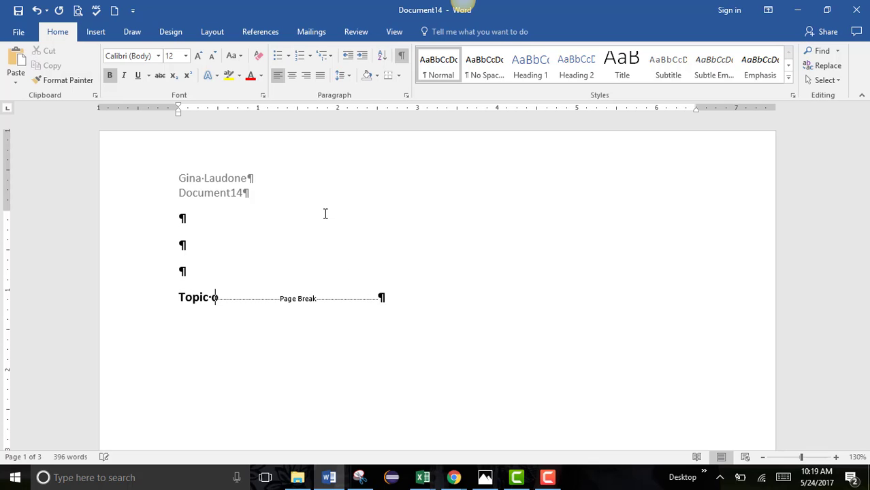
pyautogui.write('f My Paper')
pyautogui.press('Return')
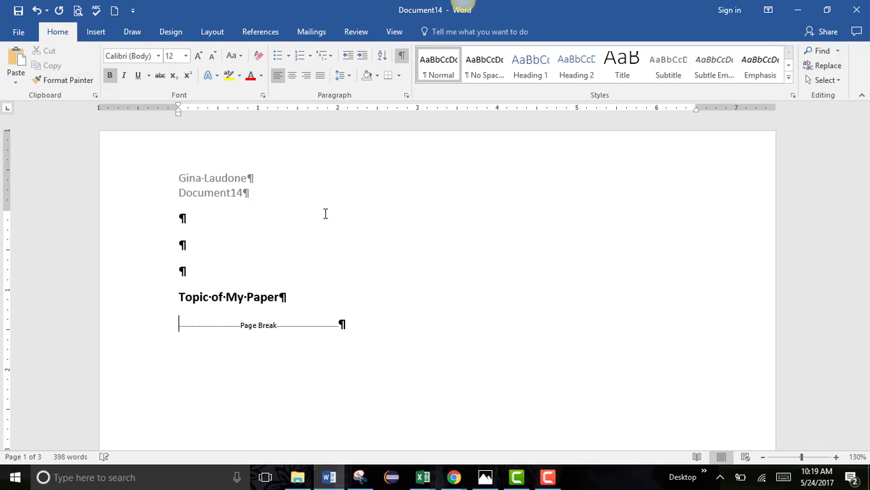
pyautogui.write('Gina M.')
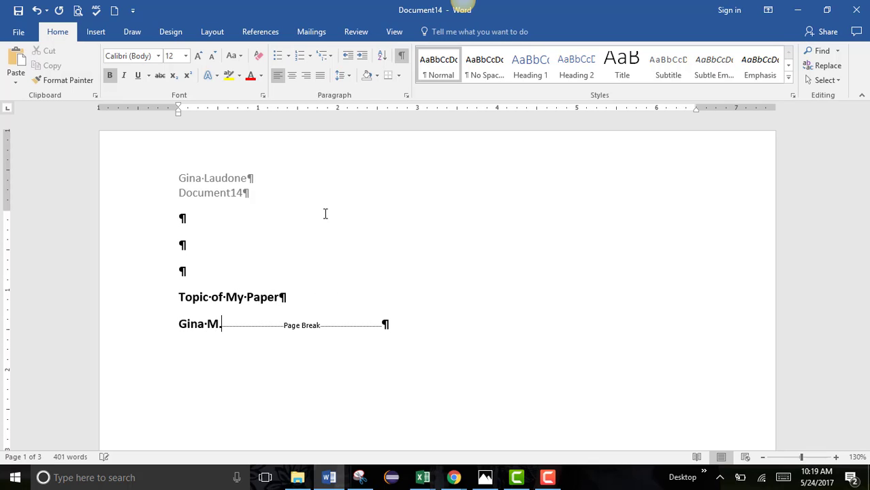
pyautogui.write(' Laudone')
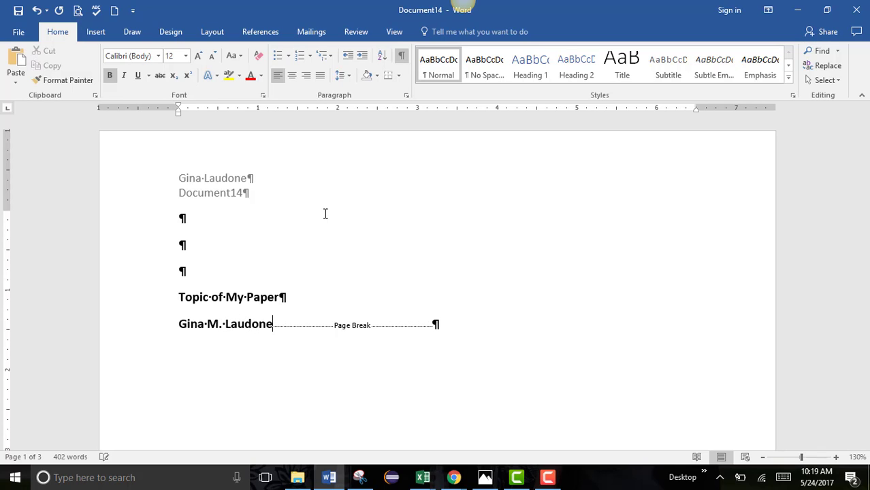
# Step: Enable Different First Page for the document's header and footer, and return to the document body
pyautogui.doubleClick(238, 166)
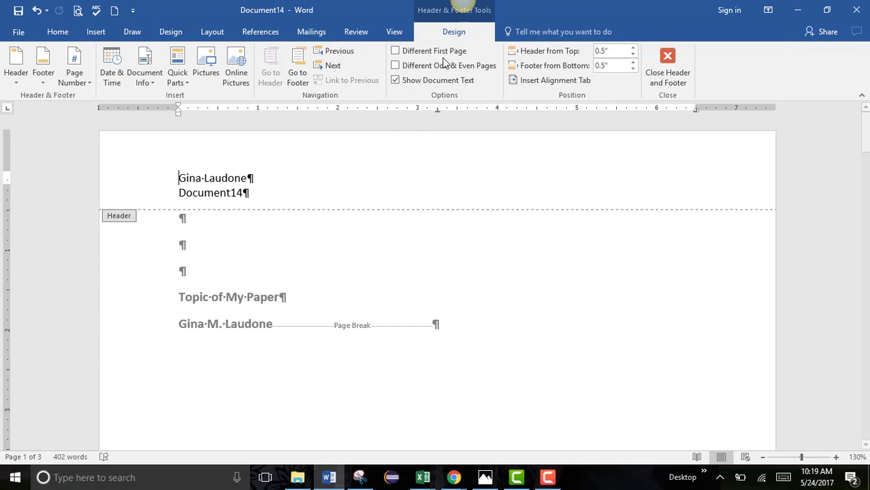
pyautogui.click(396, 52)
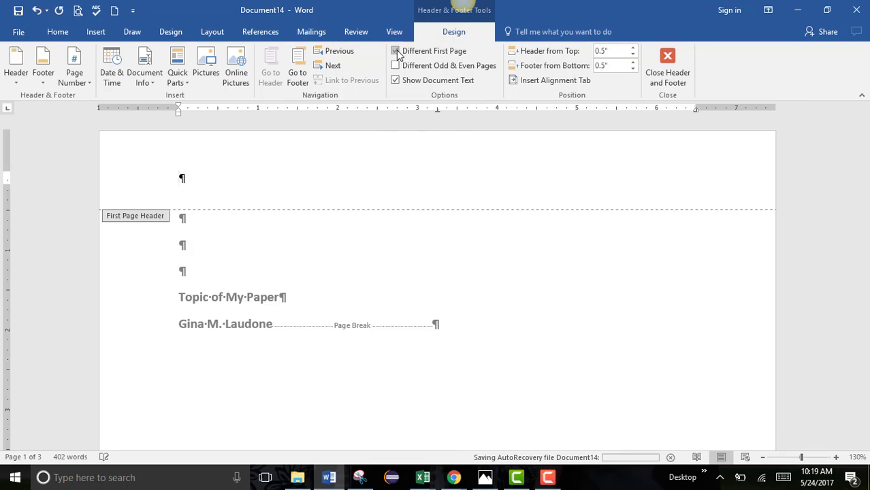
pyautogui.click(667, 58)
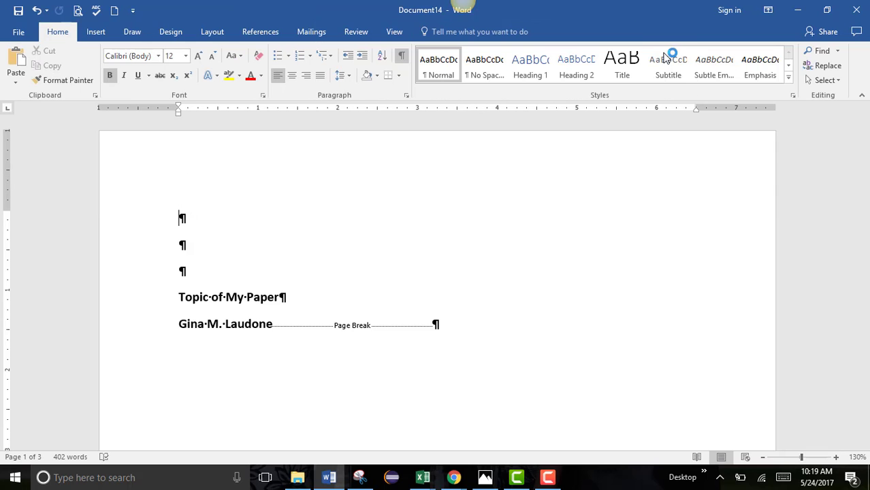
# Step: Review the headers and footers on the title page and the page after it
pyautogui.scroll(-10, 286, 192)
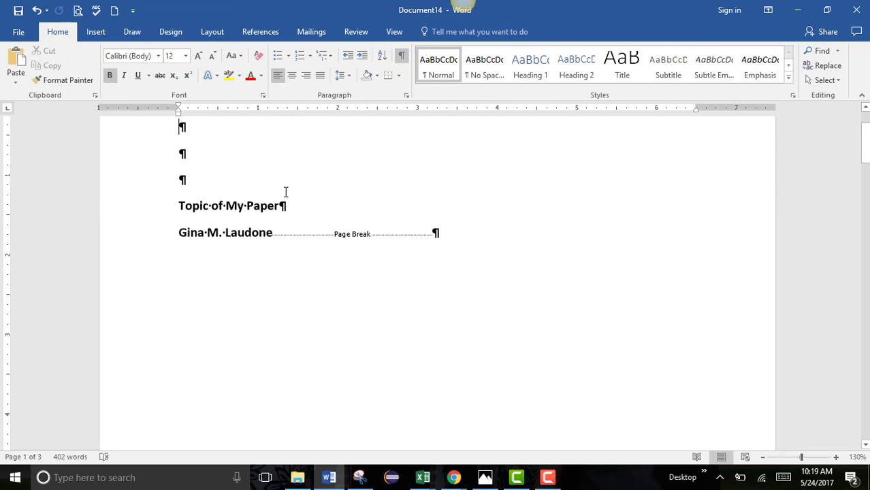
pyautogui.scroll(-3, 287, 224)
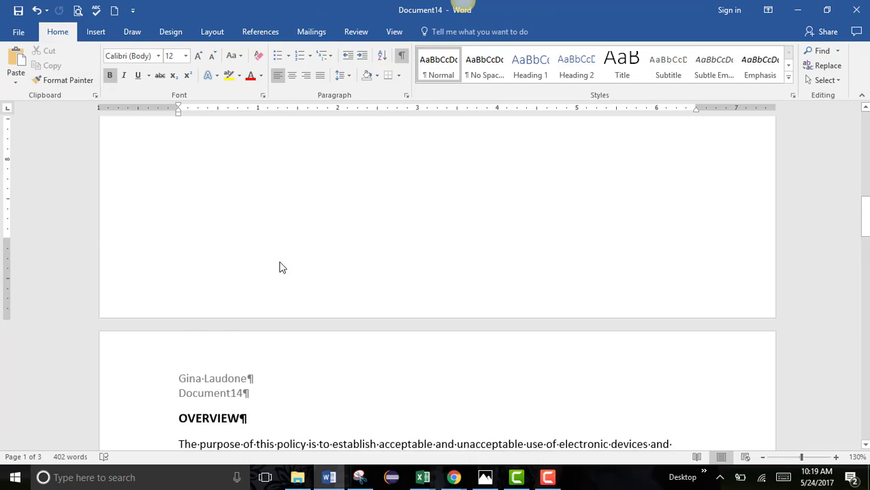
pyautogui.scroll(-15, 207, 283)
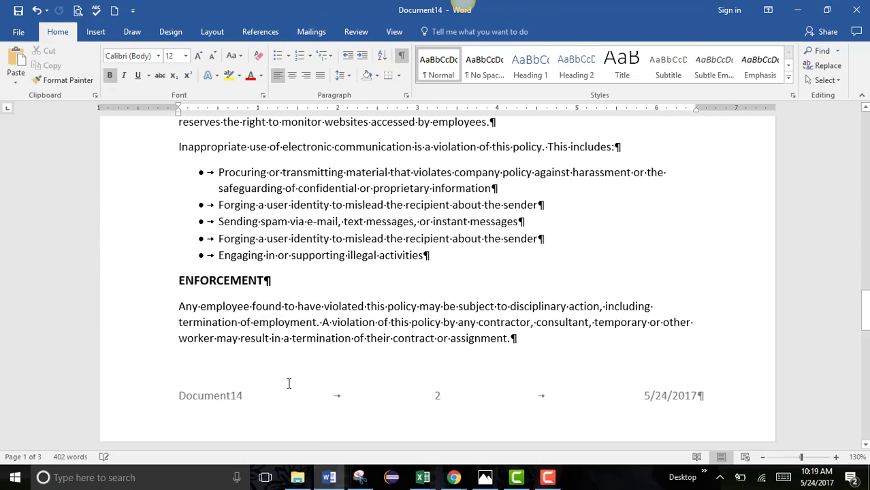
pyautogui.scroll(15, 287, 381)
pyautogui.scroll(10, 299, 368)
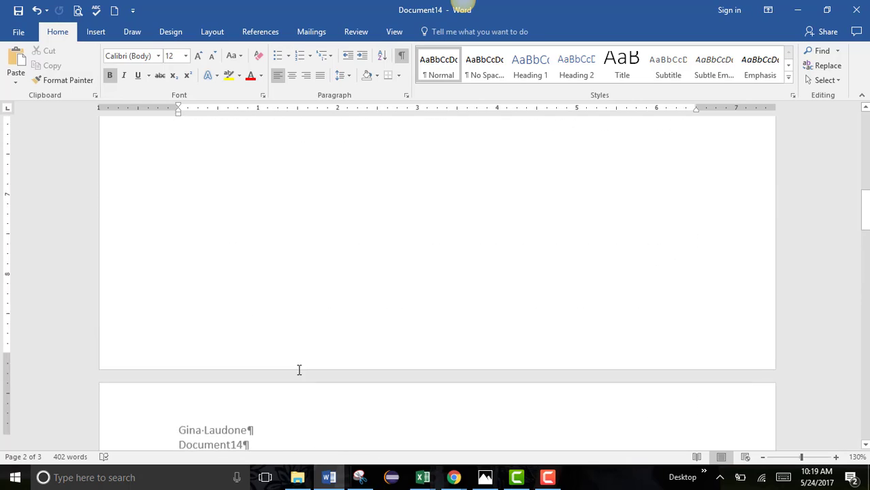
pyautogui.scroll(1, 354, 263)
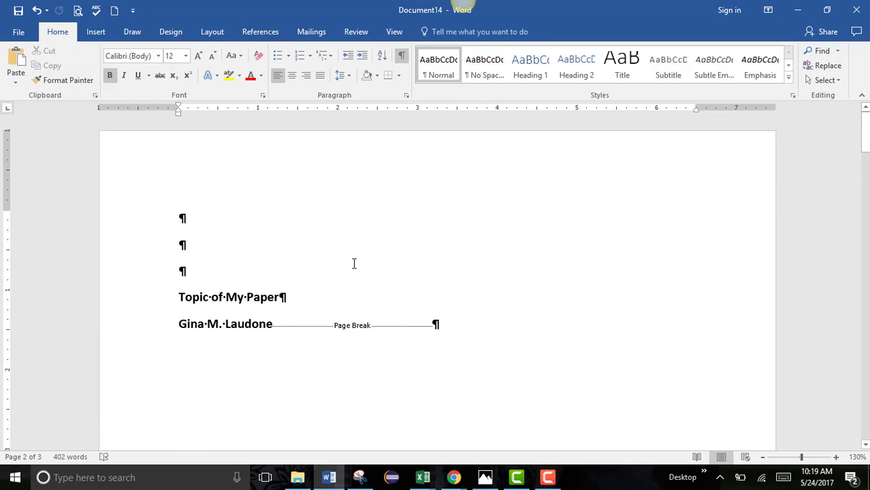